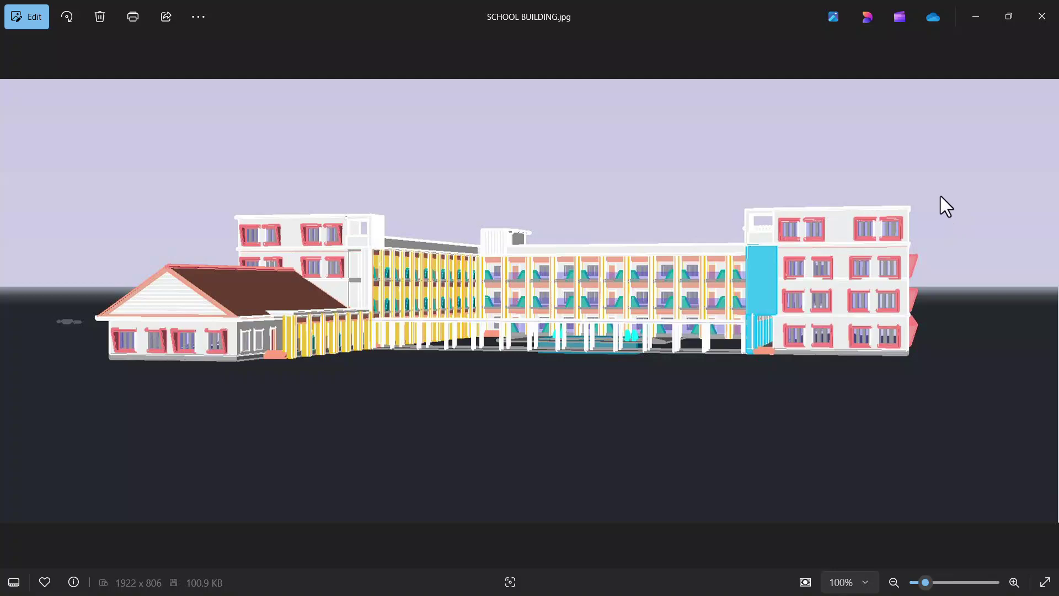
Advance to the next image, the AI render MNMLAI_EXTERIORAI_00001_.png.
{"action": "key", "text": "Right"}
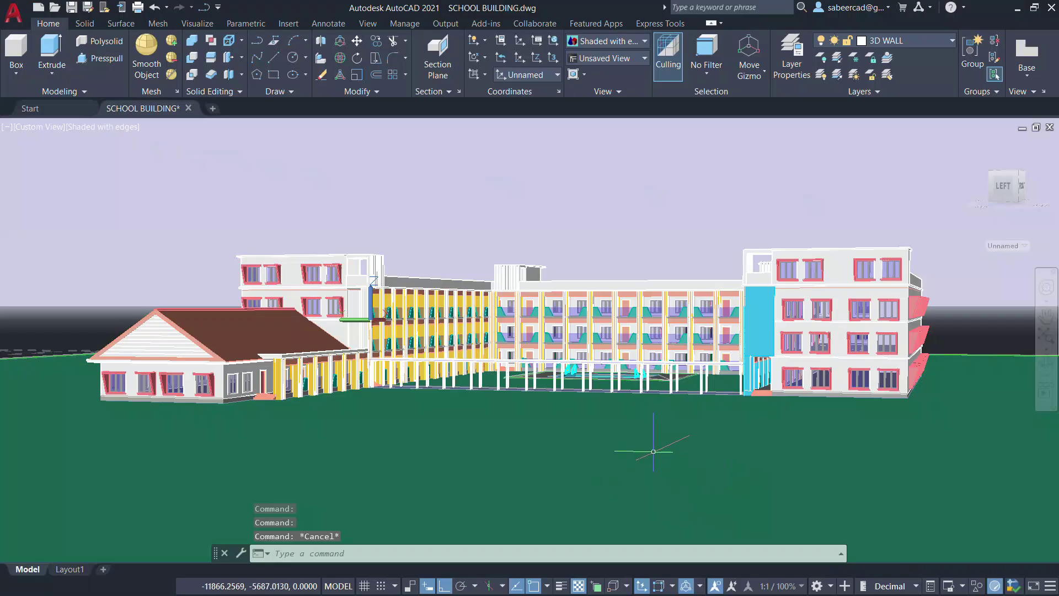
Run JPGOUT and name the export SCHOOL BUILDING.jpg on the Desktop.
{"action": "mouse_move", "coordinate": [635, 444]}
{"action": "middle_mouse_down", "text": "shift"}
{"action": "mouse_move", "coordinate": [591, 438]}
{"action": "mouse_move", "coordinate": [727, 449]}
{"action": "mouse_move", "coordinate": [655, 434]}
{"action": "mouse_move", "coordinate": [663, 443]}
{"action": "middle_mouse_up", "text": "shift"}
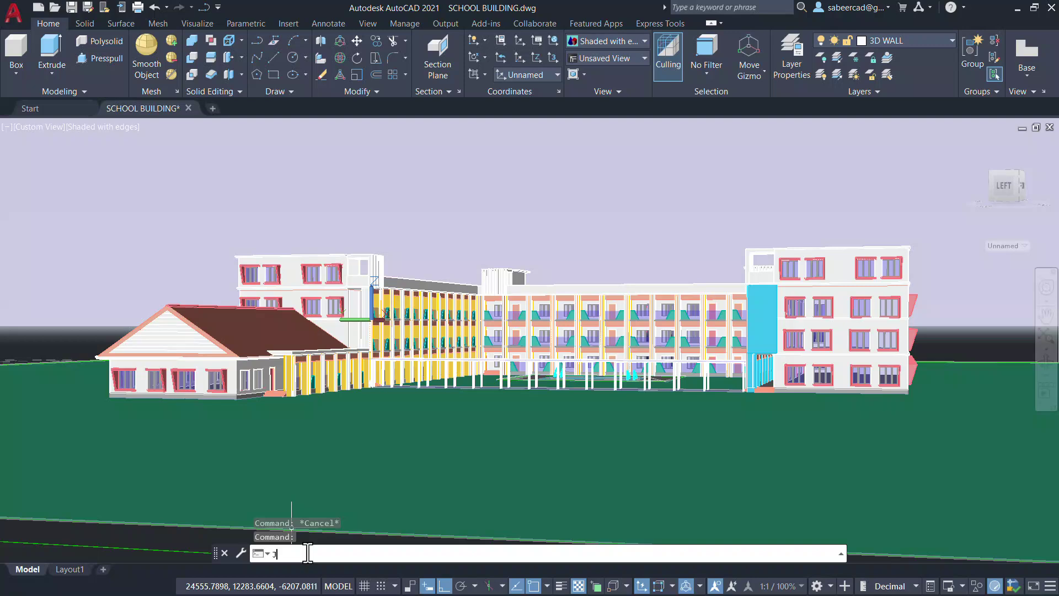
{"action": "type", "text": "PGOUT"}
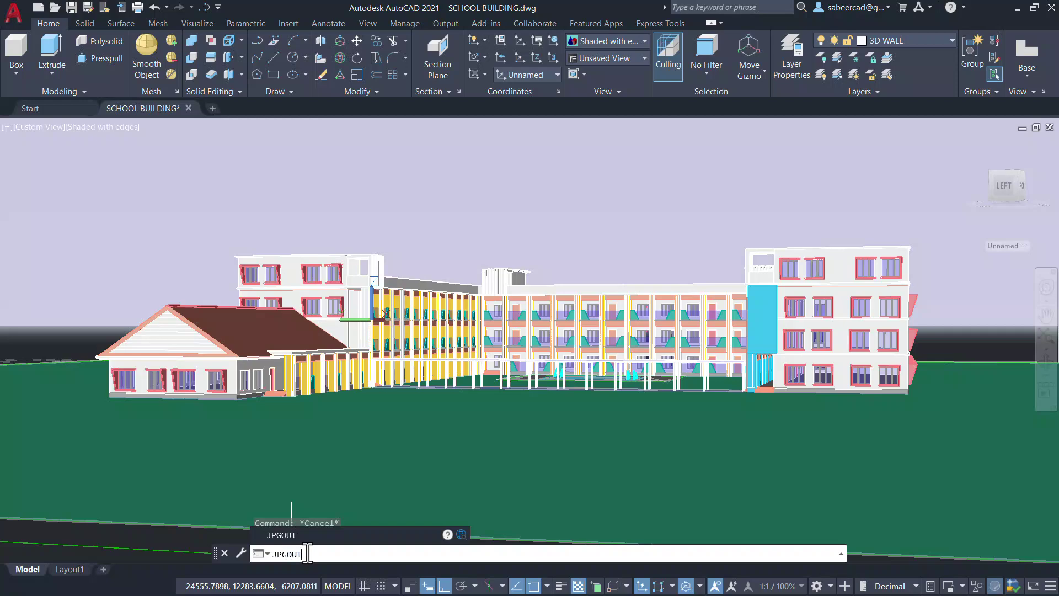
{"action": "key", "text": "Return"}
{"action": "left_click", "coordinate": [479, 157]}
{"action": "left_click", "coordinate": [447, 169]}
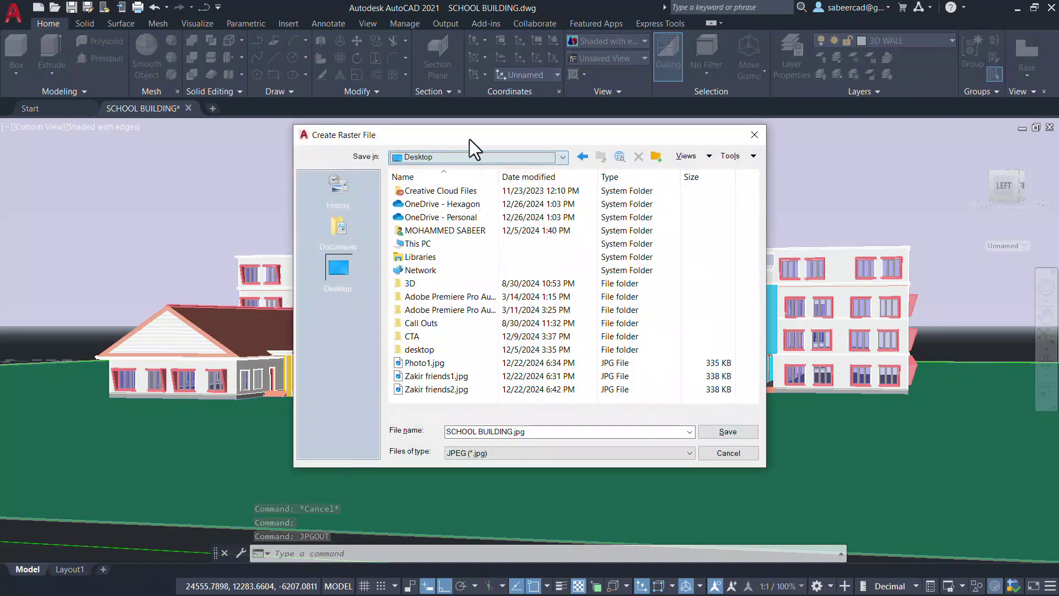
{"action": "left_click", "coordinate": [541, 430]}
Window-select the whole school building and confirm to write the JPG image.
{"action": "key", "text": "Return"}
{"action": "left_click", "coordinate": [56, 160]}
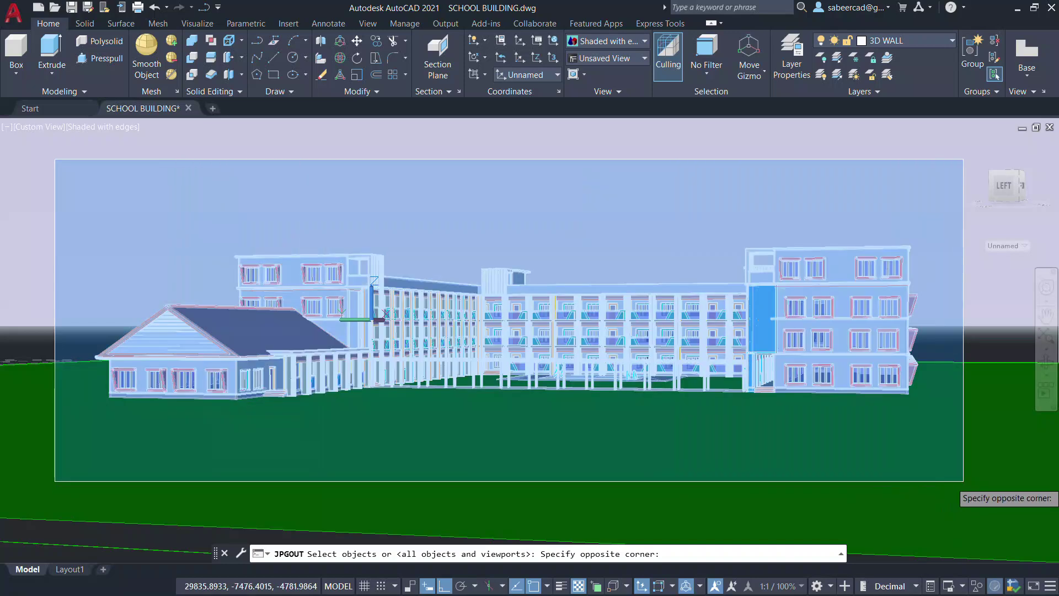
{"action": "left_click", "coordinate": [964, 481]}
{"action": "key", "text": "Return"}
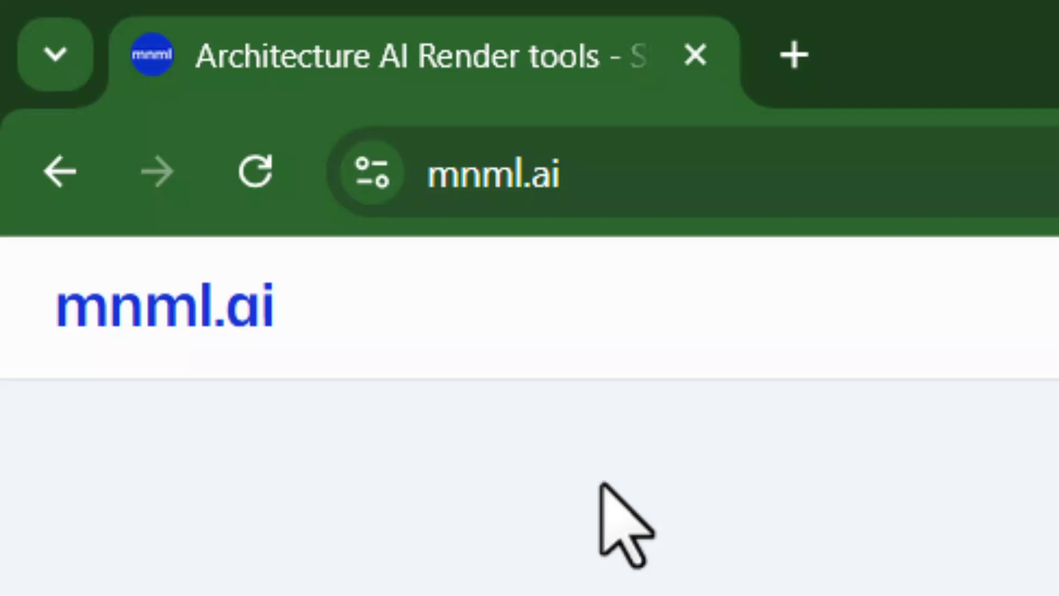
Reach the mnml.ai sign-in page via the Login link in the header.
{"action": "left_click", "coordinate": [668, 170]}
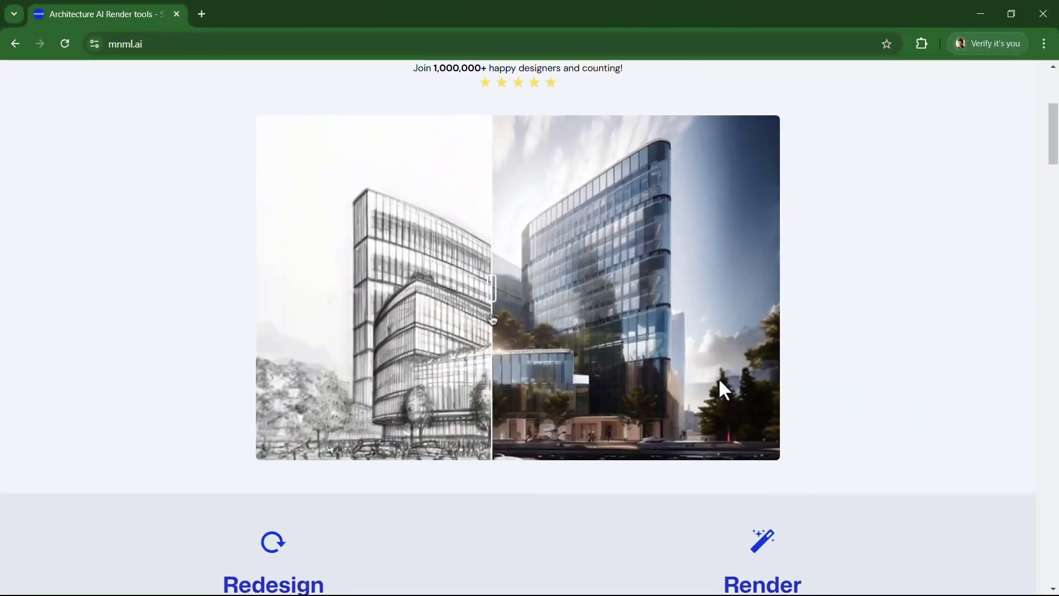
{"action": "scroll", "coordinate": [719, 378], "scroll_direction": "up", "scroll_amount": 2}
{"action": "scroll", "coordinate": [745, 356], "scroll_direction": "up", "scroll_amount": 1}
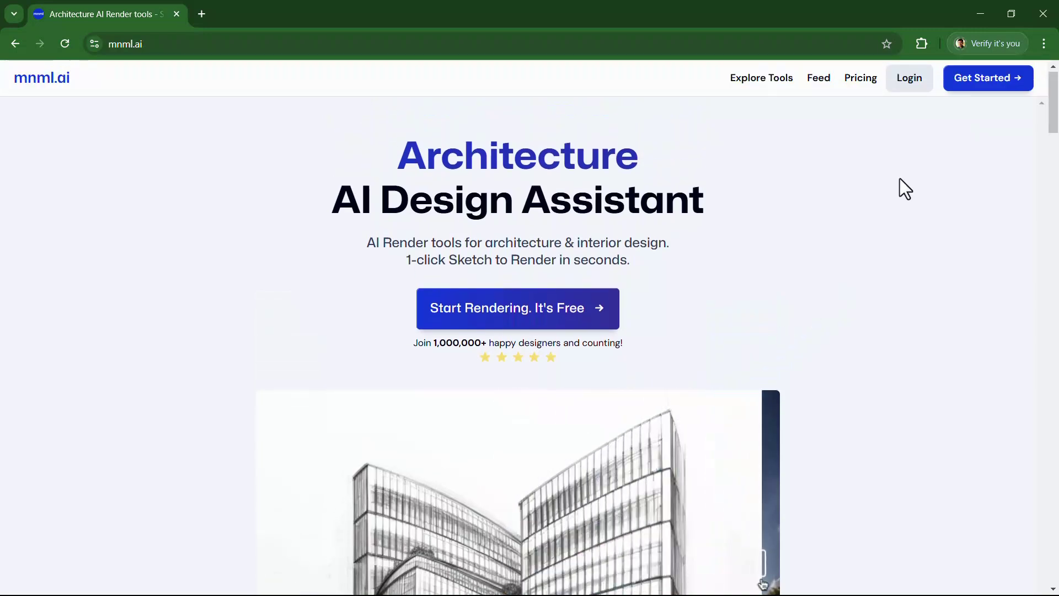
{"action": "left_click", "coordinate": [919, 82]}
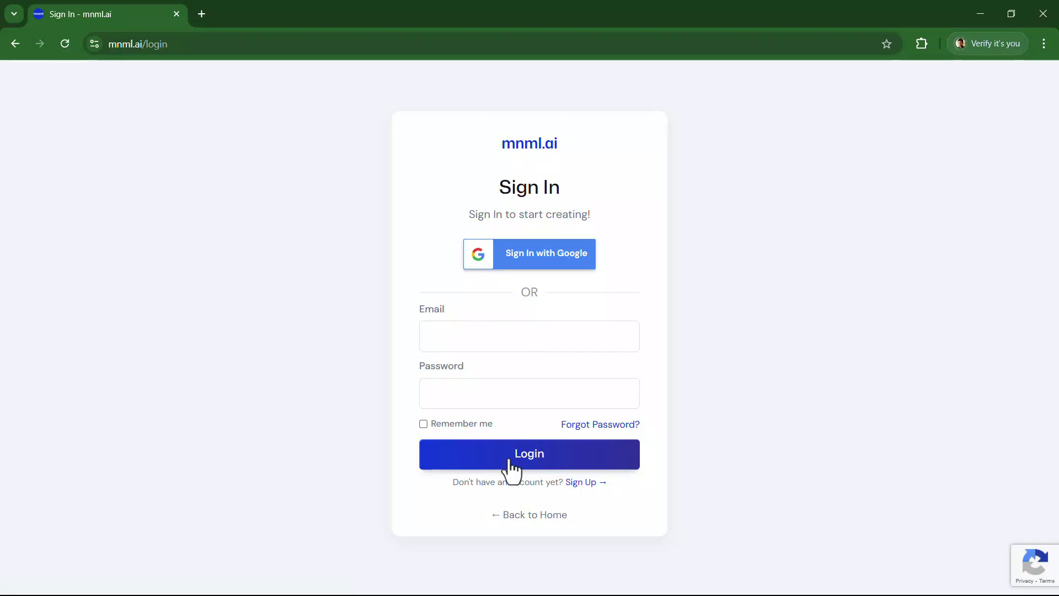
Enter the account email and password and log in to the mnml.ai dashboard.
{"action": "left_click", "coordinate": [442, 336]}
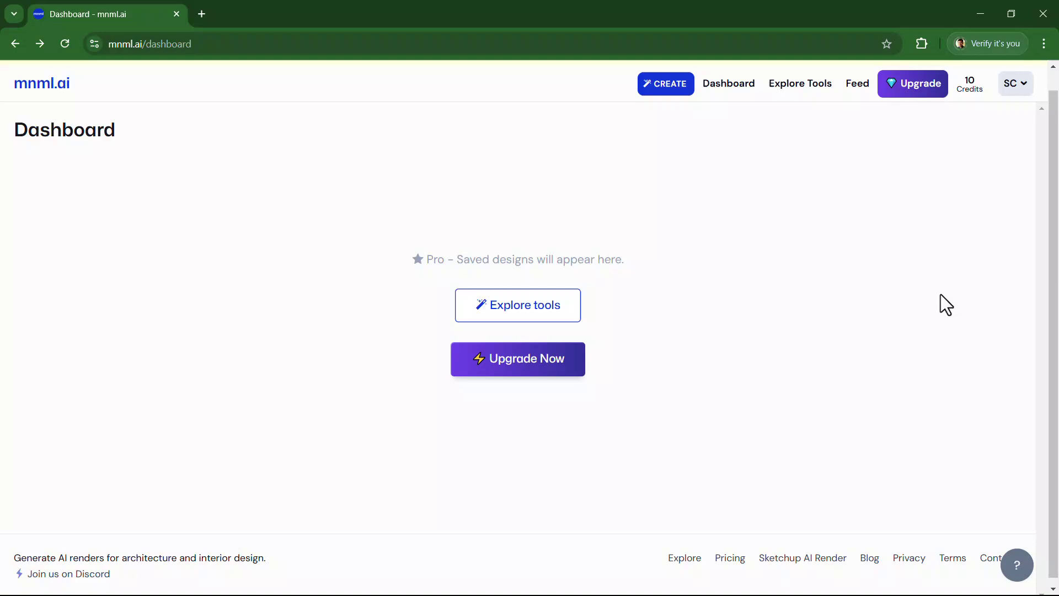
Browse the AI tools, choose Exterior AI and upload SCHOOL BUILDING.jpg as 3D Mass input.
{"action": "left_click", "coordinate": [674, 88]}
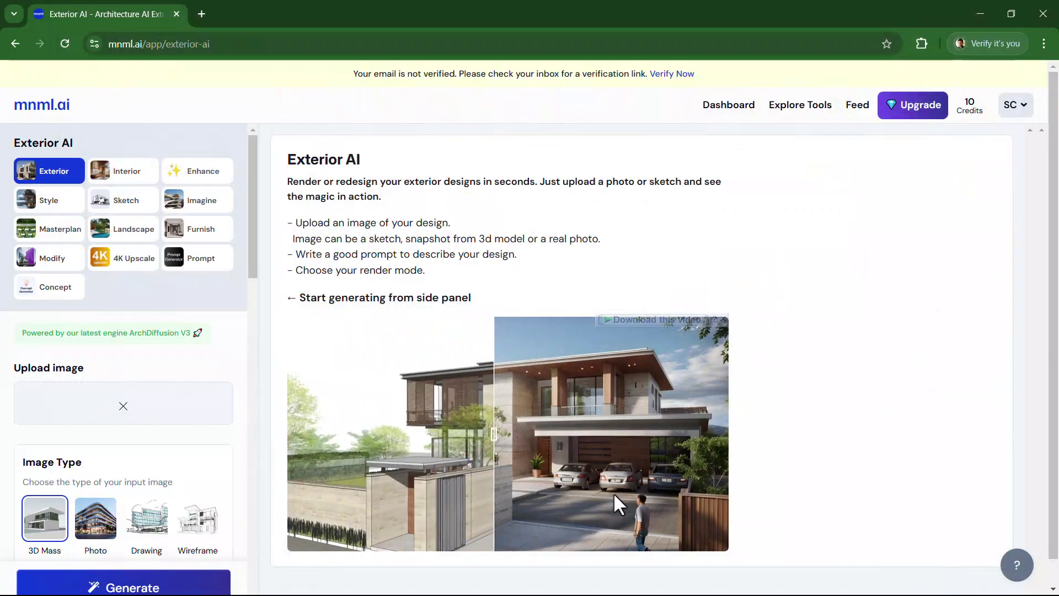
{"action": "scroll", "coordinate": [180, 410], "scroll_direction": "down", "scroll_amount": 2}
{"action": "scroll", "coordinate": [179, 410], "scroll_direction": "down", "scroll_amount": 1}
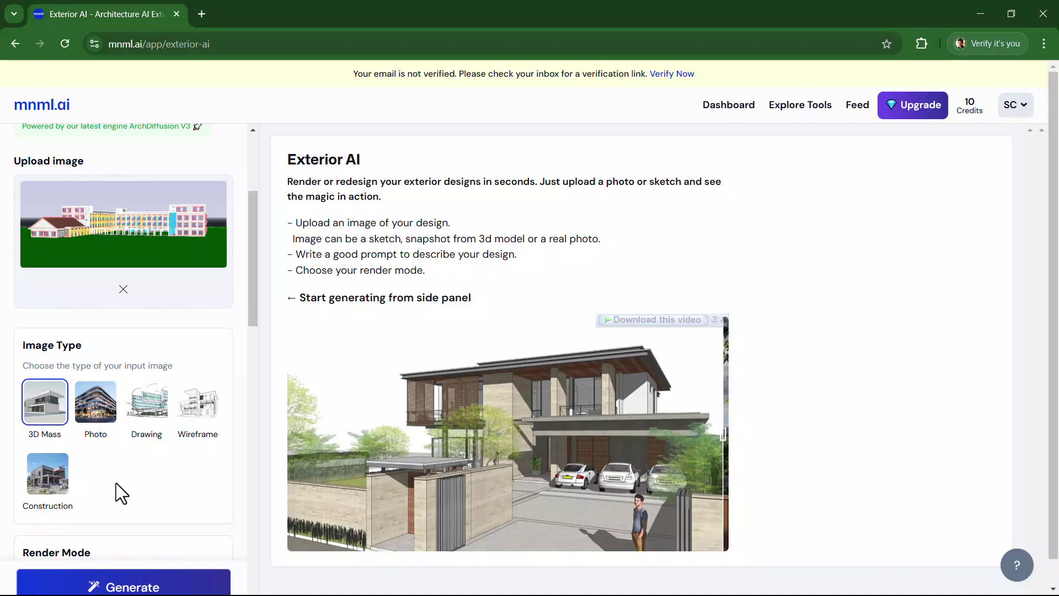
{"action": "scroll", "coordinate": [124, 269], "scroll_direction": "down", "scroll_amount": 3}
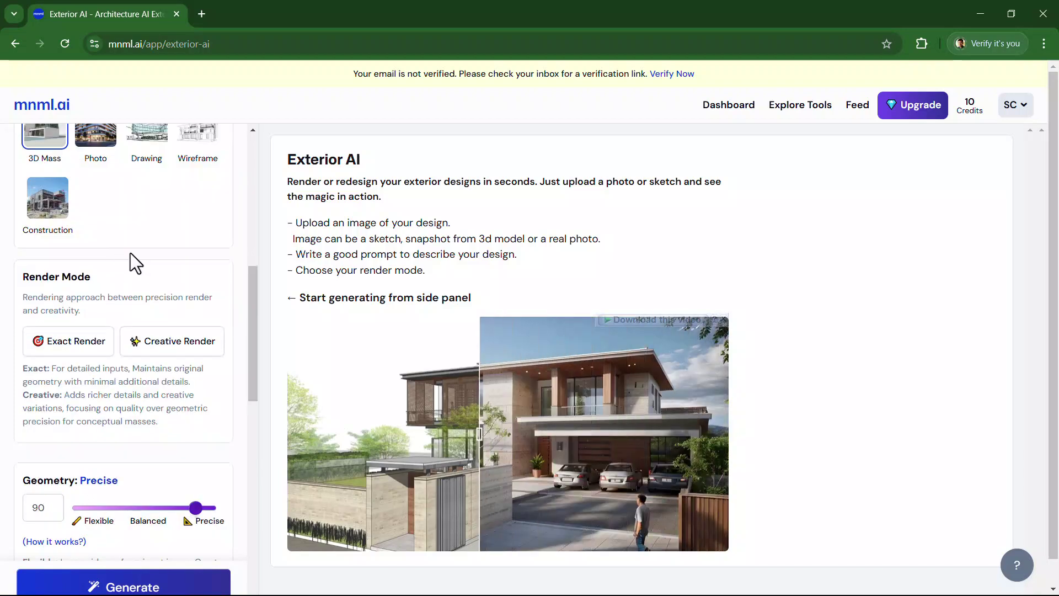
{"action": "scroll", "coordinate": [132, 263], "scroll_direction": "down", "scroll_amount": 1}
Choose Exact Render mode with Precise geometry at 90.
{"action": "left_click", "coordinate": [66, 286]}
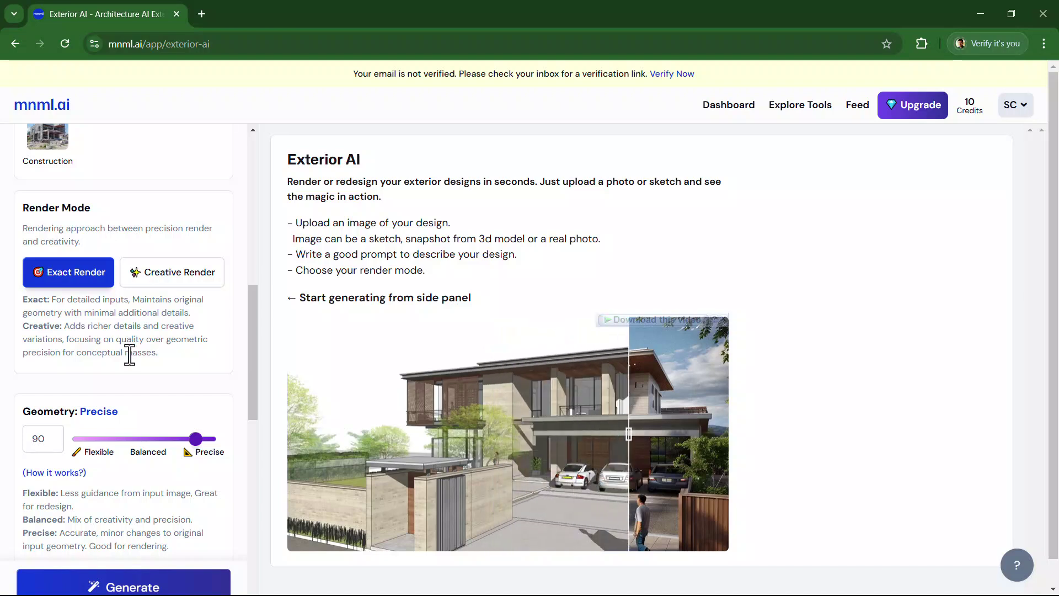
{"action": "scroll", "coordinate": [129, 354], "scroll_direction": "down", "scroll_amount": 2}
{"action": "scroll", "coordinate": [130, 355], "scroll_direction": "down", "scroll_amount": 1}
{"action": "scroll", "coordinate": [130, 355], "scroll_direction": "down", "scroll_amount": 1}
{"action": "scroll", "coordinate": [128, 354], "scroll_direction": "down", "scroll_amount": 2}
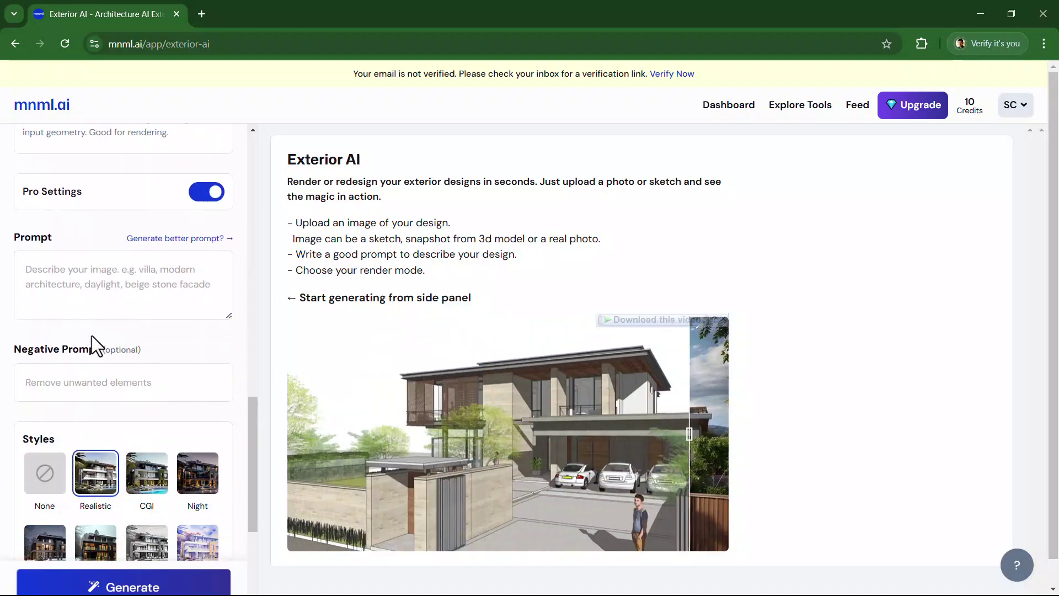
Write the prompt: modern glass-windowed office building, trees behind, road and lawn in front.
{"action": "left_click", "coordinate": [59, 284]}
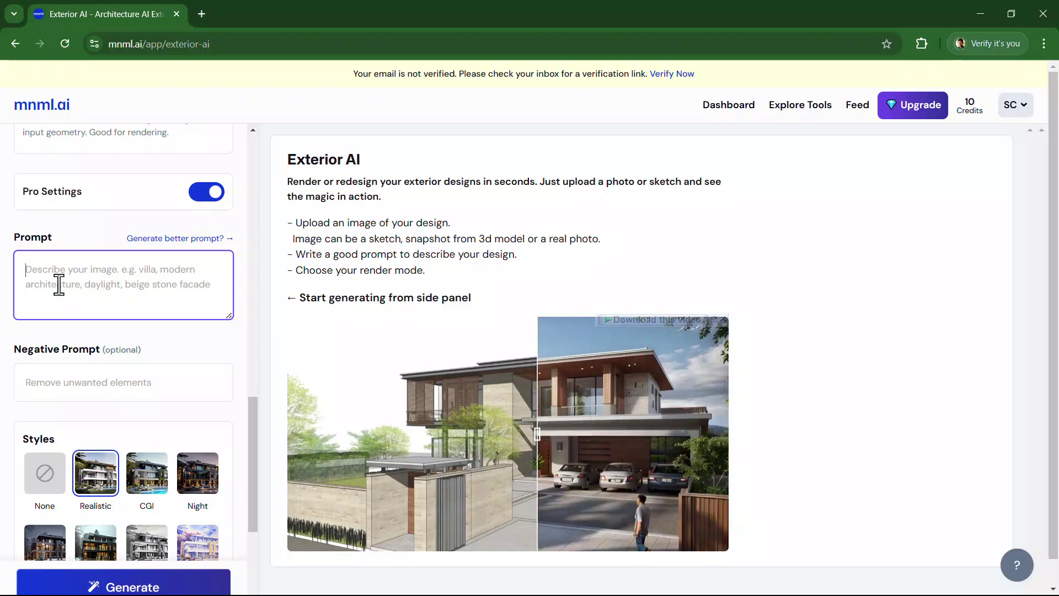
{"action": "type", "text": "A "}
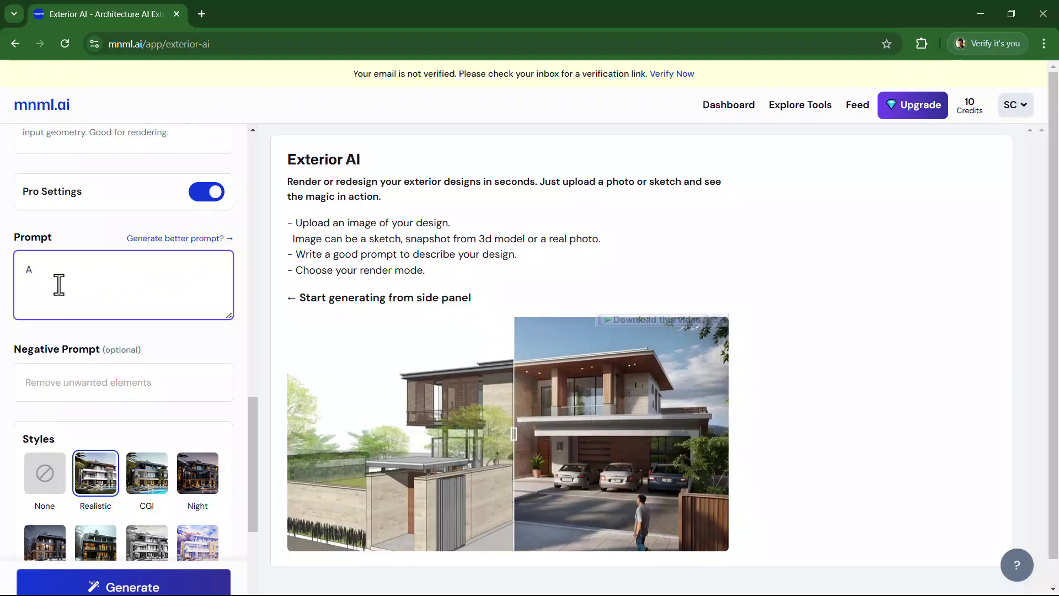
{"action": "type", "text": "modern office "}
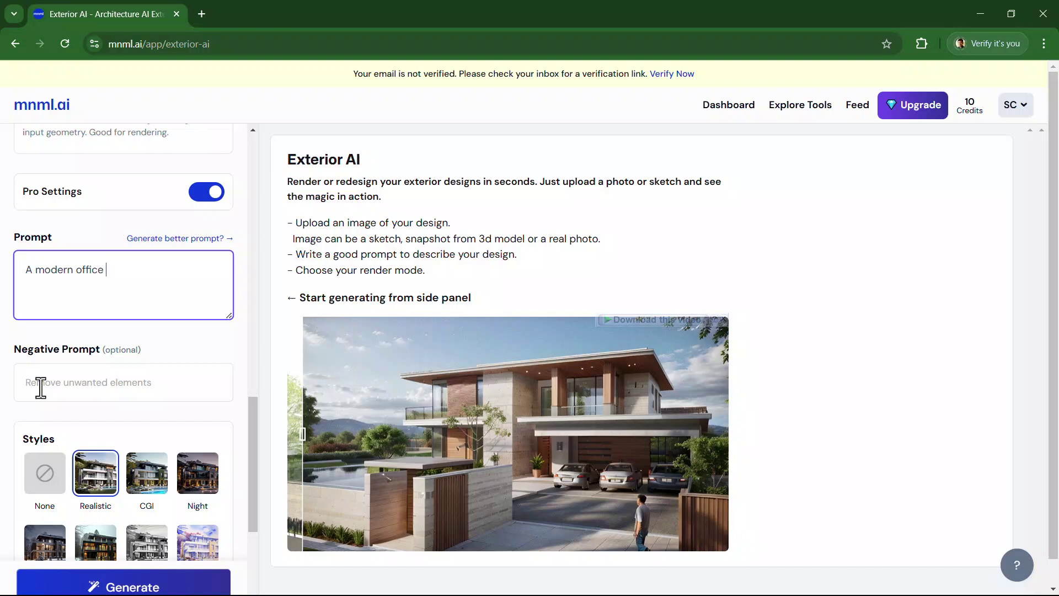
{"action": "type", "text": "building "}
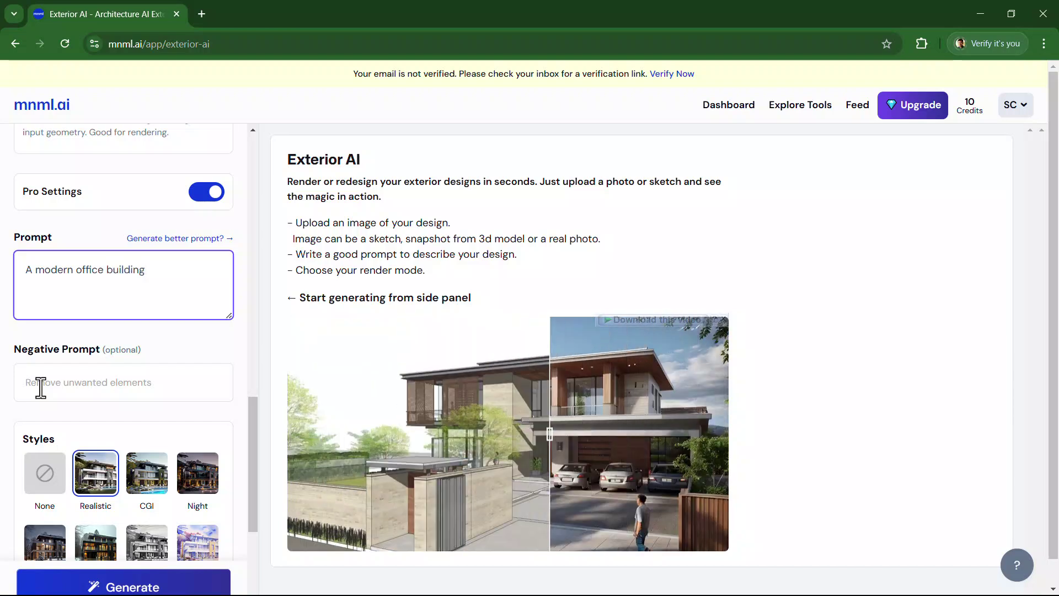
{"action": "type", "text": "with windows"}
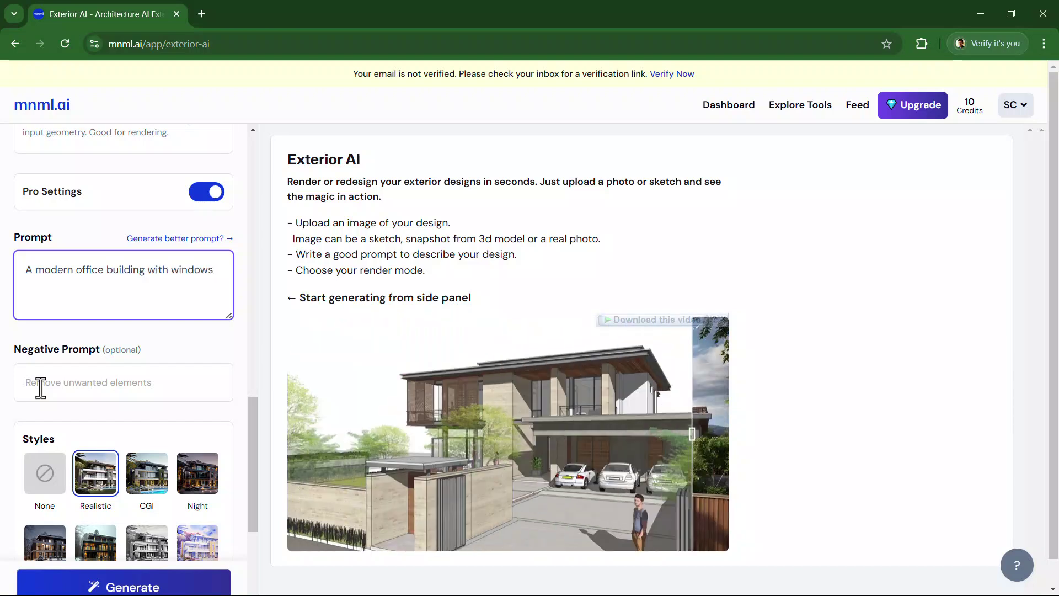
{"action": "type", "text": " covered with glass, "}
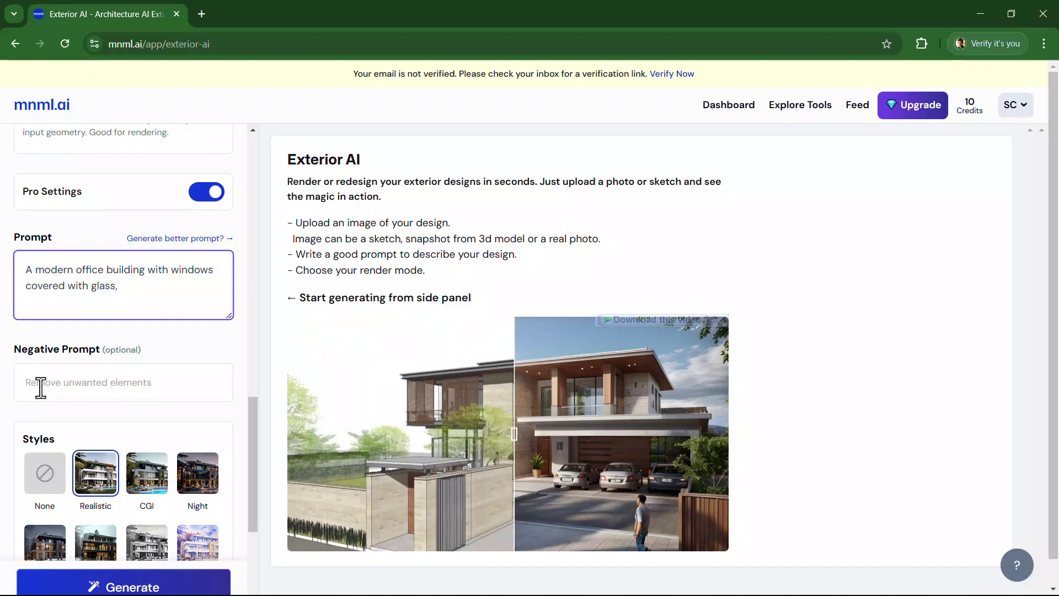
{"action": "type", "text": "trees in the back"}
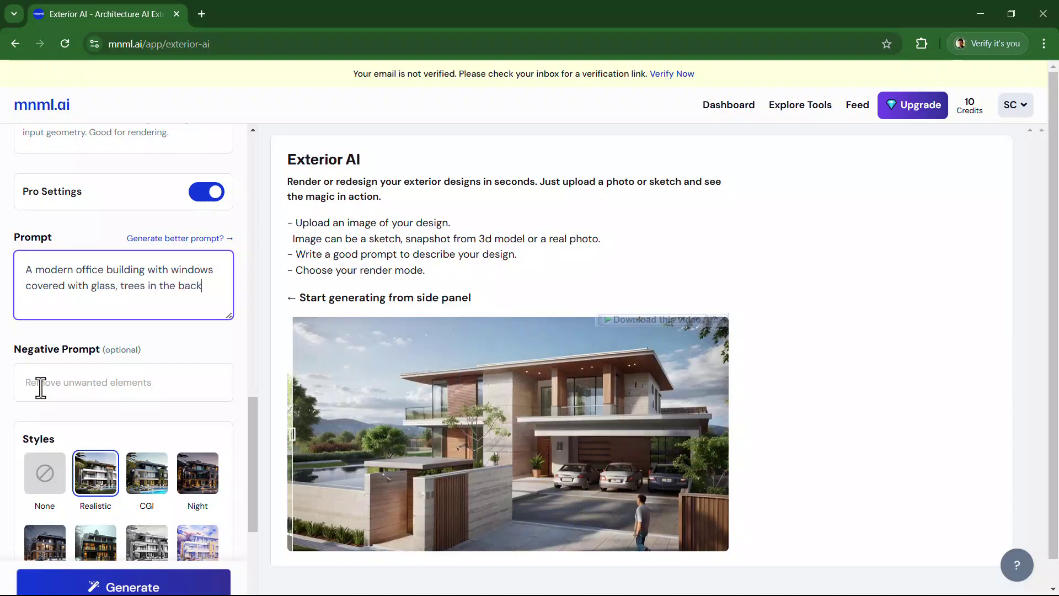
{"action": "type", "text": "ground, "}
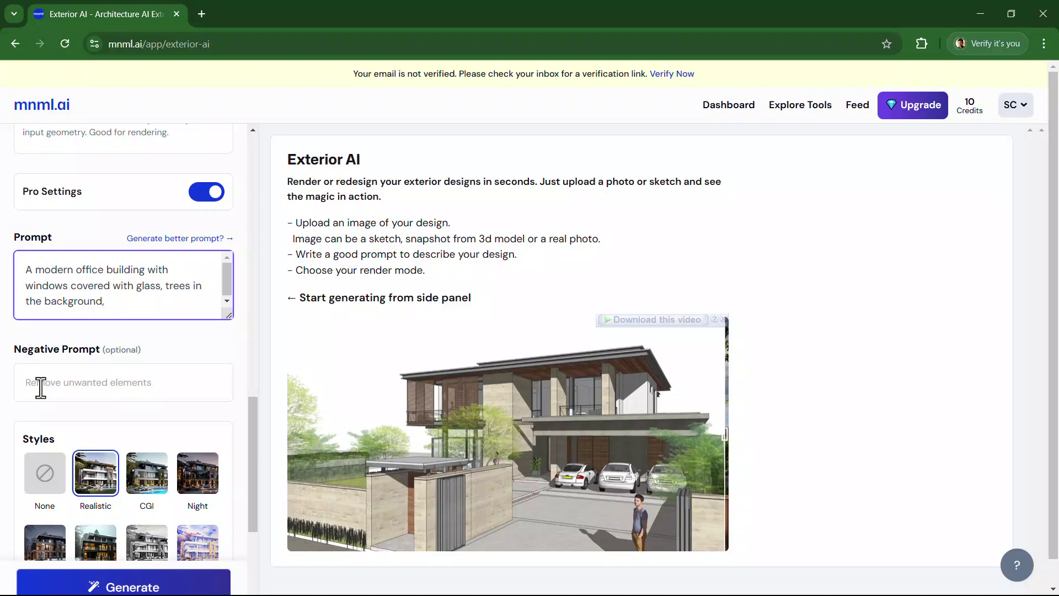
{"action": "type", "text": "road and la"}
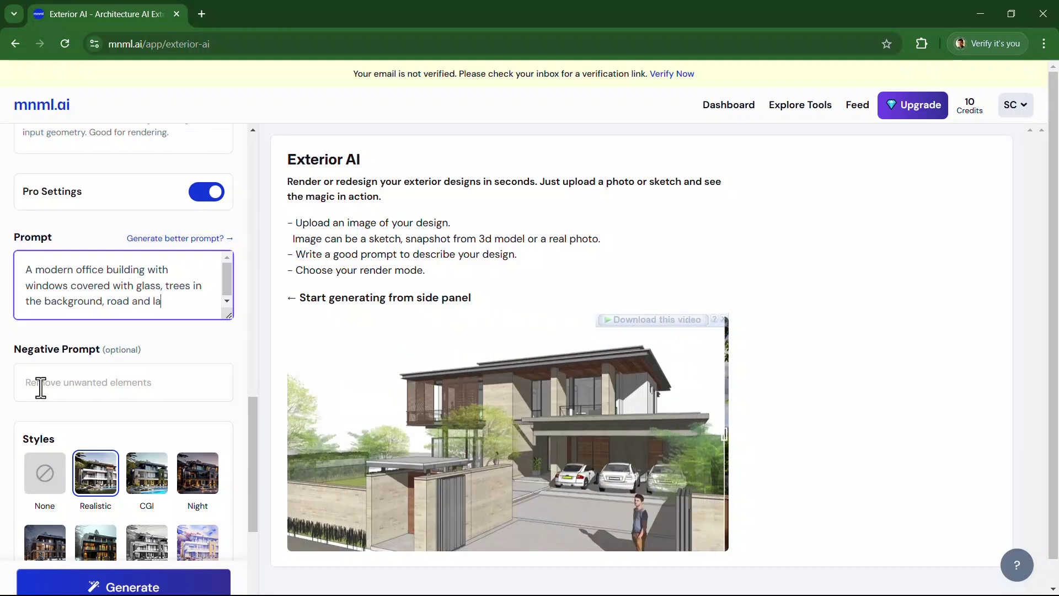
{"action": "type", "text": "wn in front"}
{"action": "scroll", "coordinate": [44, 426], "scroll_direction": "down", "scroll_amount": 1}
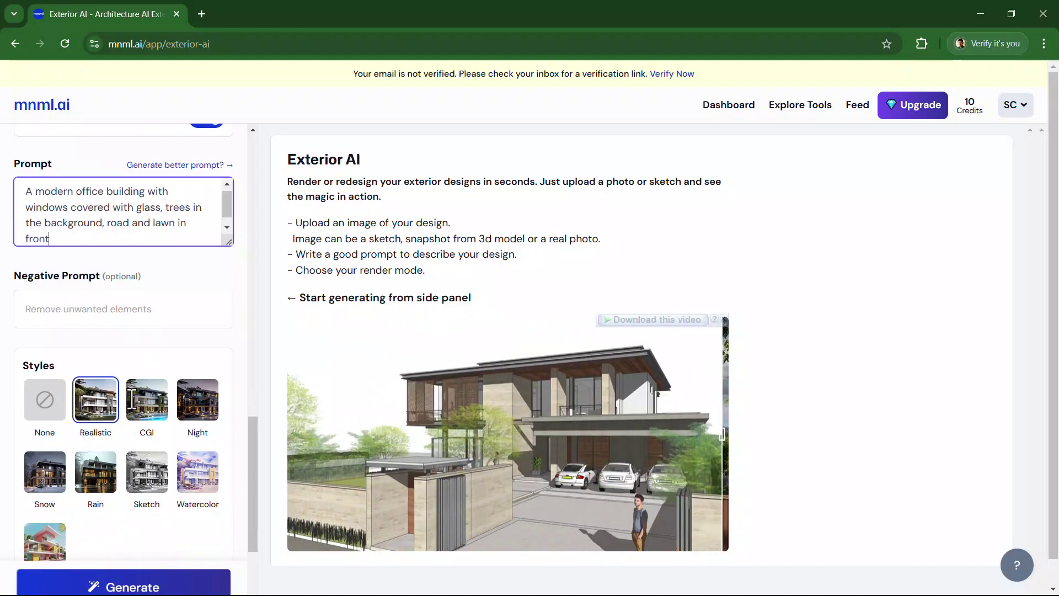
{"action": "scroll", "coordinate": [132, 400], "scroll_direction": "down", "scroll_amount": 2}
{"action": "scroll", "coordinate": [133, 392], "scroll_direction": "down", "scroll_amount": 1}
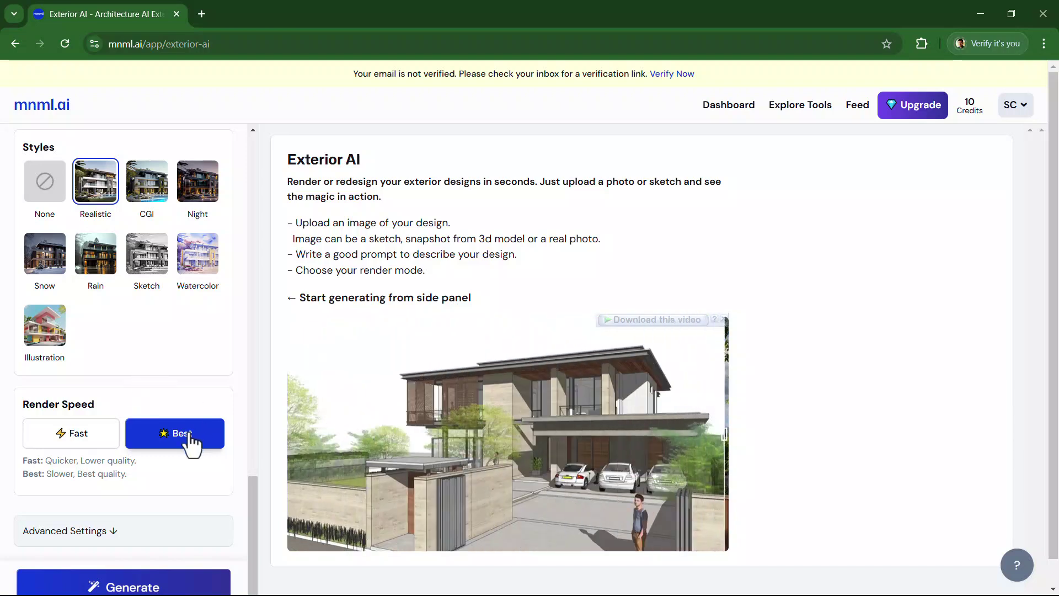
{"action": "scroll", "coordinate": [160, 343], "scroll_direction": "down", "scroll_amount": 1}
{"action": "scroll", "coordinate": [160, 342], "scroll_direction": "down", "scroll_amount": 1}
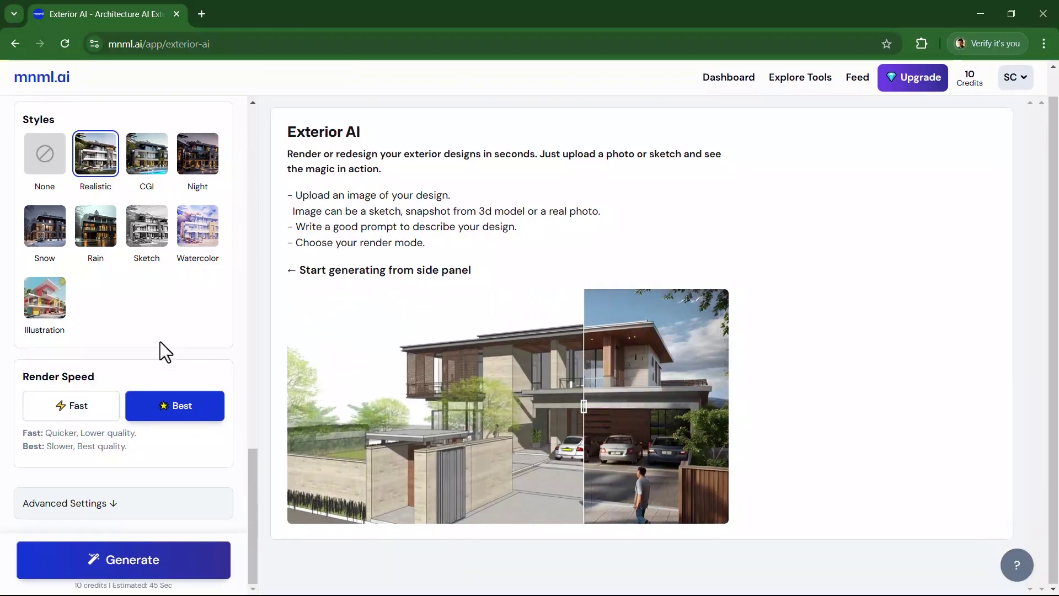
Generate the render at Best speed, producing the glass office building image.
{"action": "left_click", "coordinate": [144, 572]}
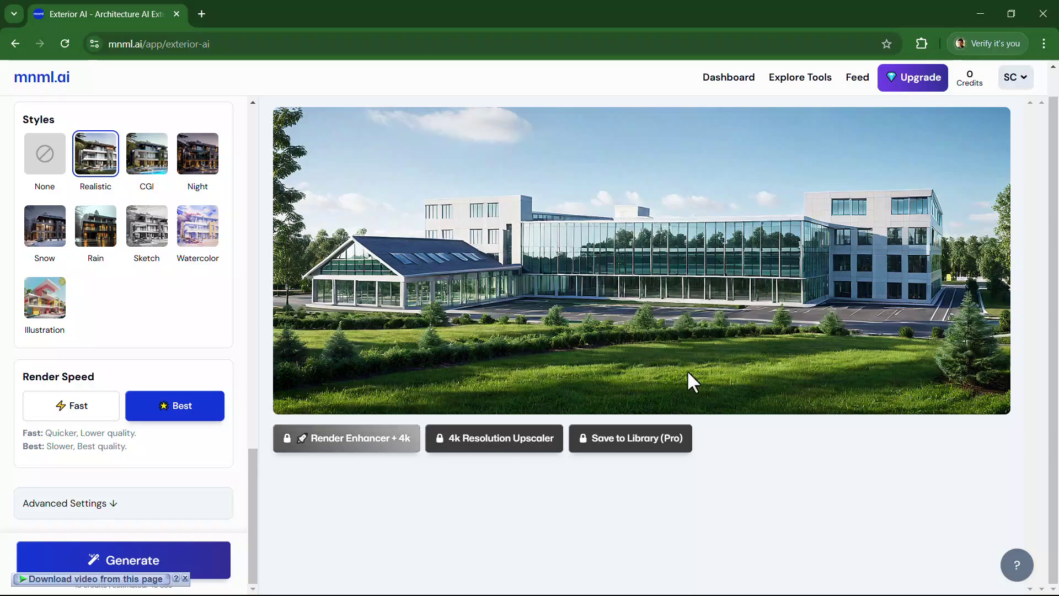
Save the render to the Desktop as MNMLAI_EXTERIORAI_00001_.png.
{"action": "right_click", "coordinate": [642, 233]}
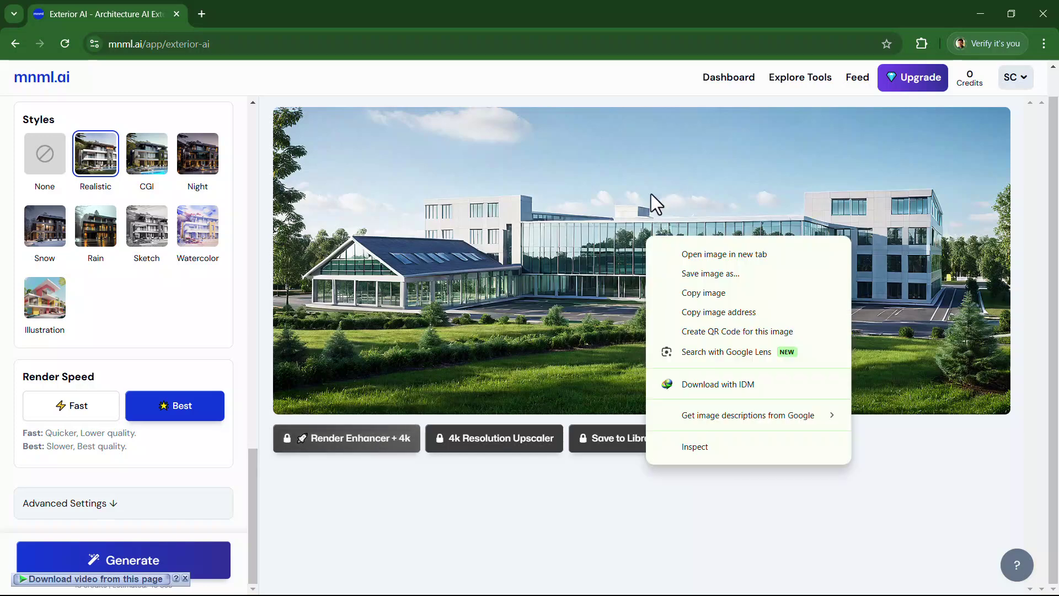
{"action": "right_click", "coordinate": [652, 193]}
{"action": "left_click", "coordinate": [690, 233]}
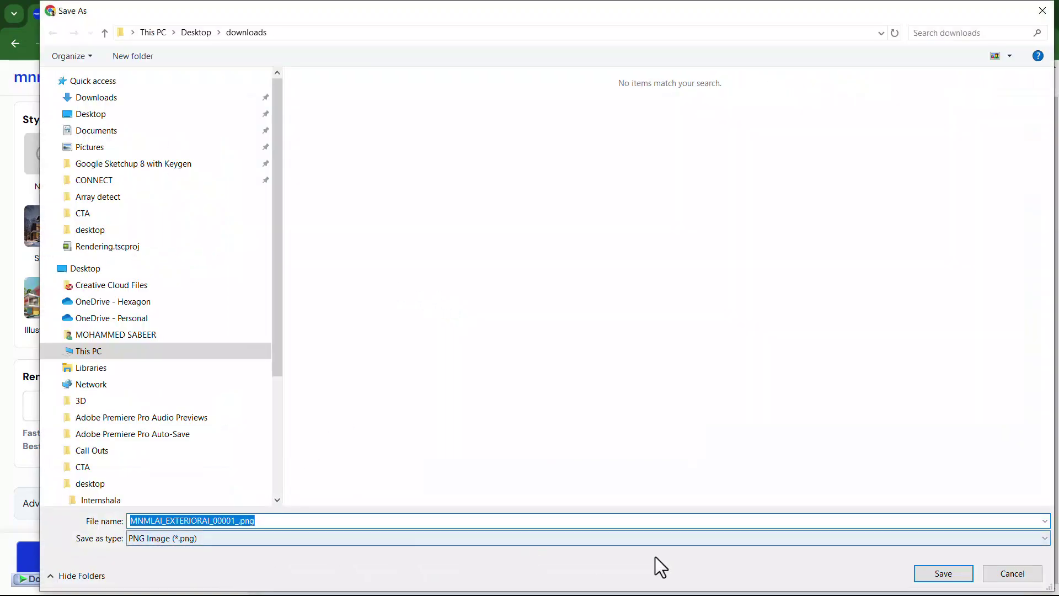
{"action": "key", "text": "alt+Up"}
{"action": "left_click", "coordinate": [939, 574]}
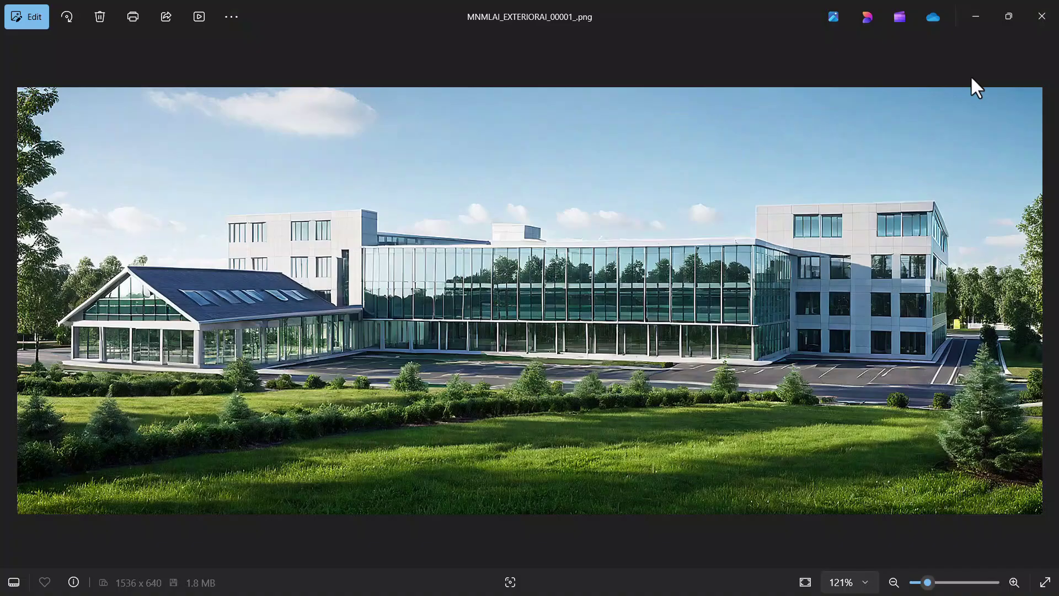